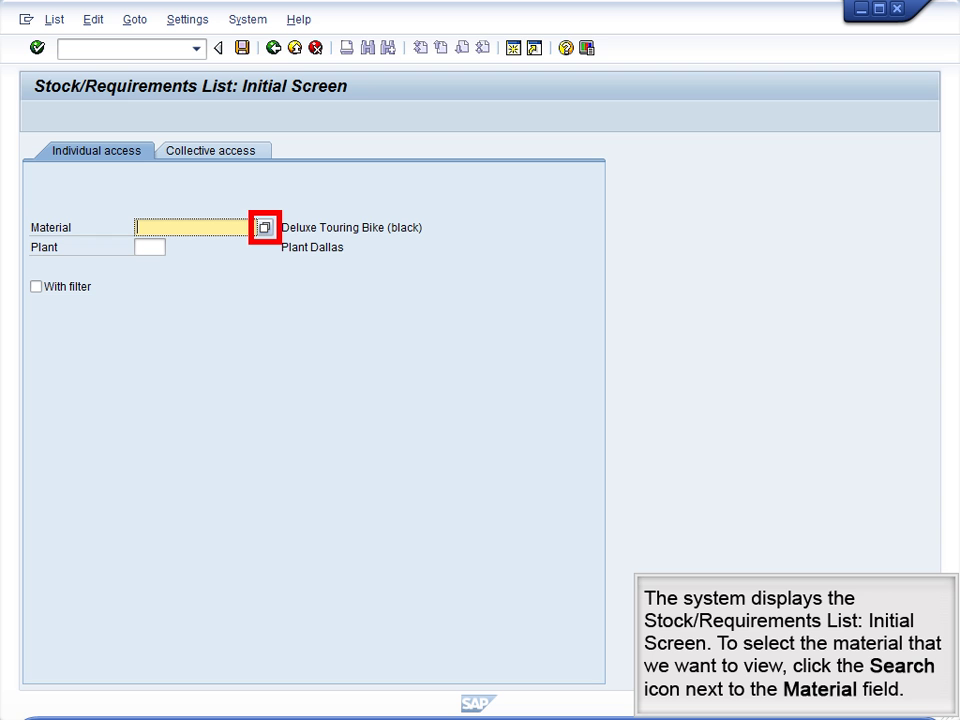
# Search materials matching *000 and pick DXTR1000 (Deluxe Touring Bike, black) as the material.
pyautogui.click(264, 227)
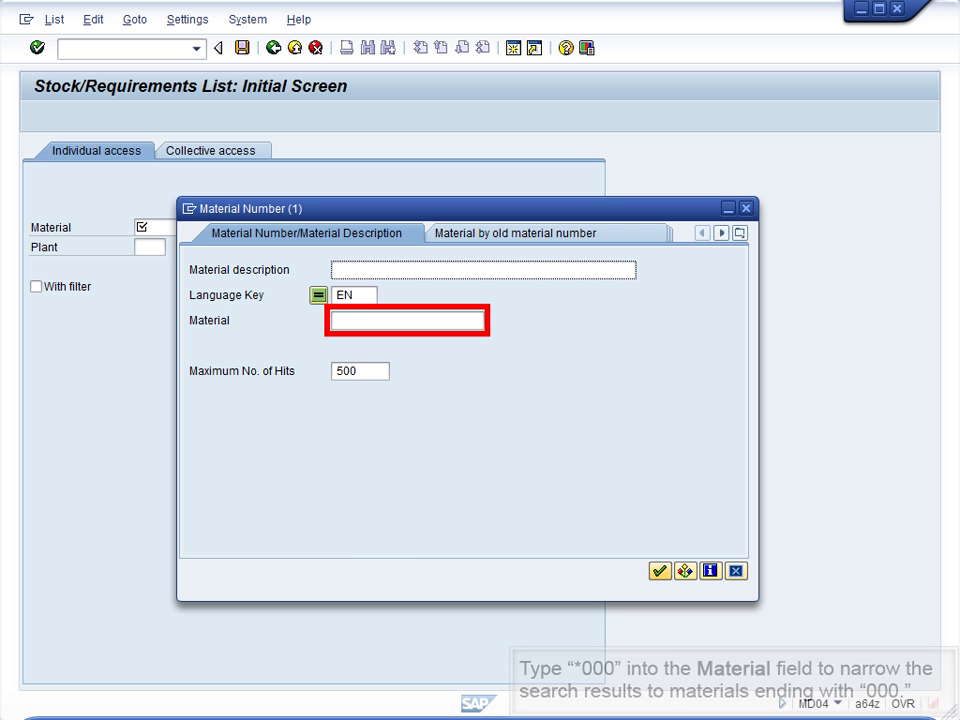
pyautogui.write('*000')
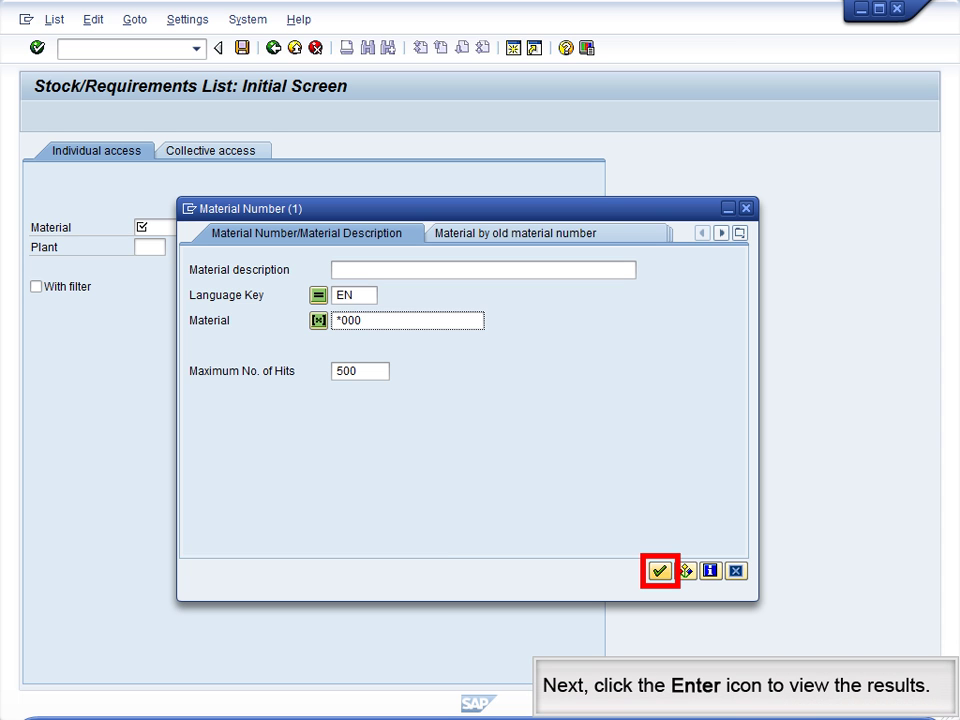
pyautogui.click(659, 570)
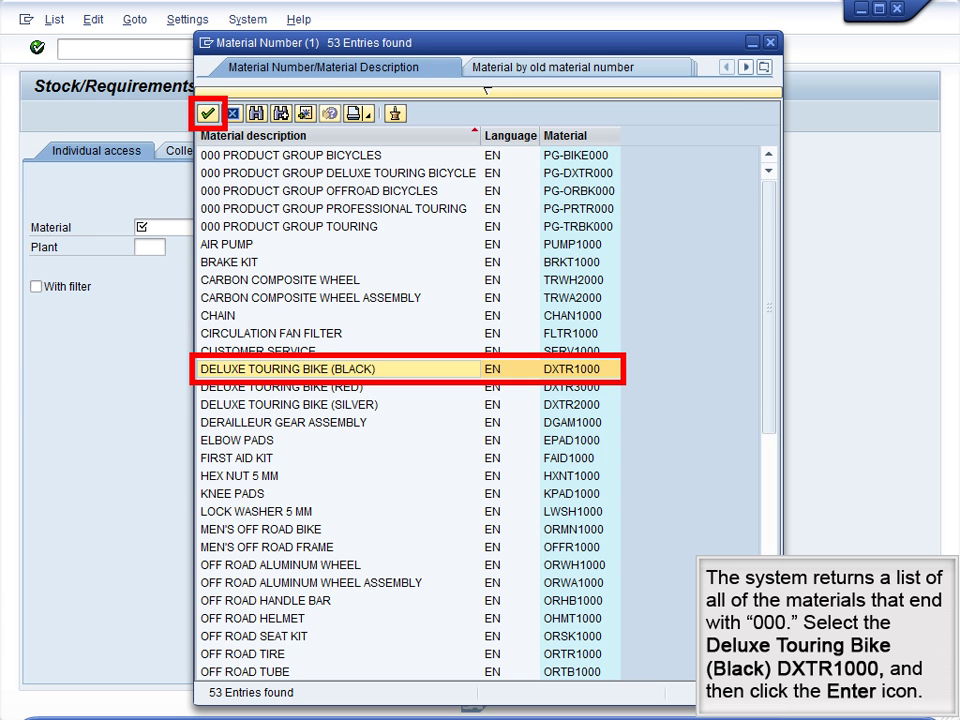
pyautogui.press('Return')
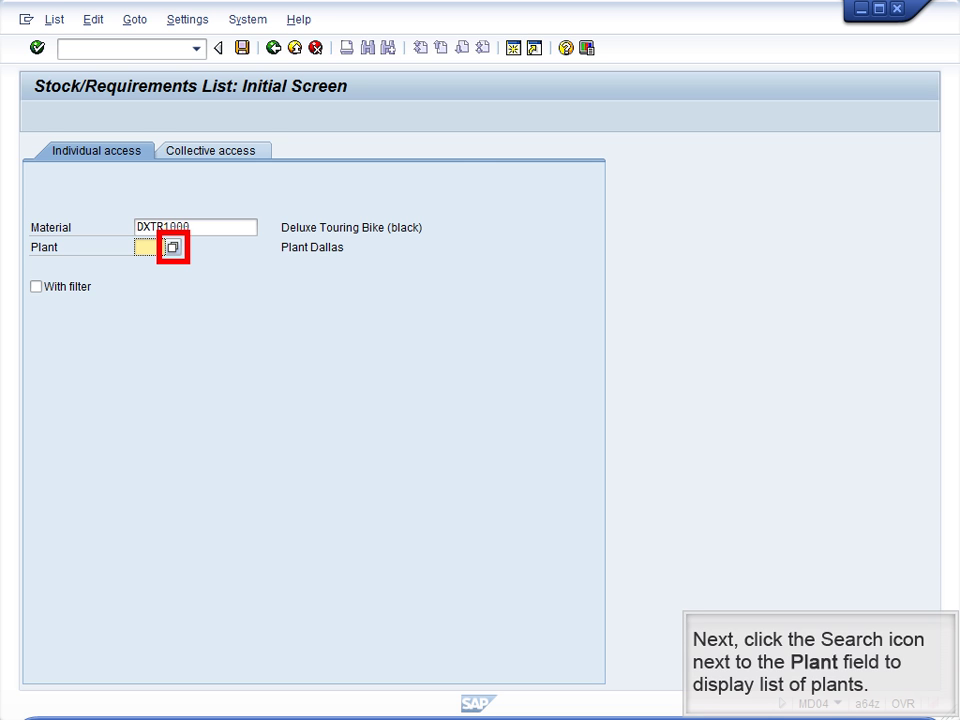
# Pick plant DL00 (Plant Dallas) from the Plant search help.
pyautogui.click(172, 247)
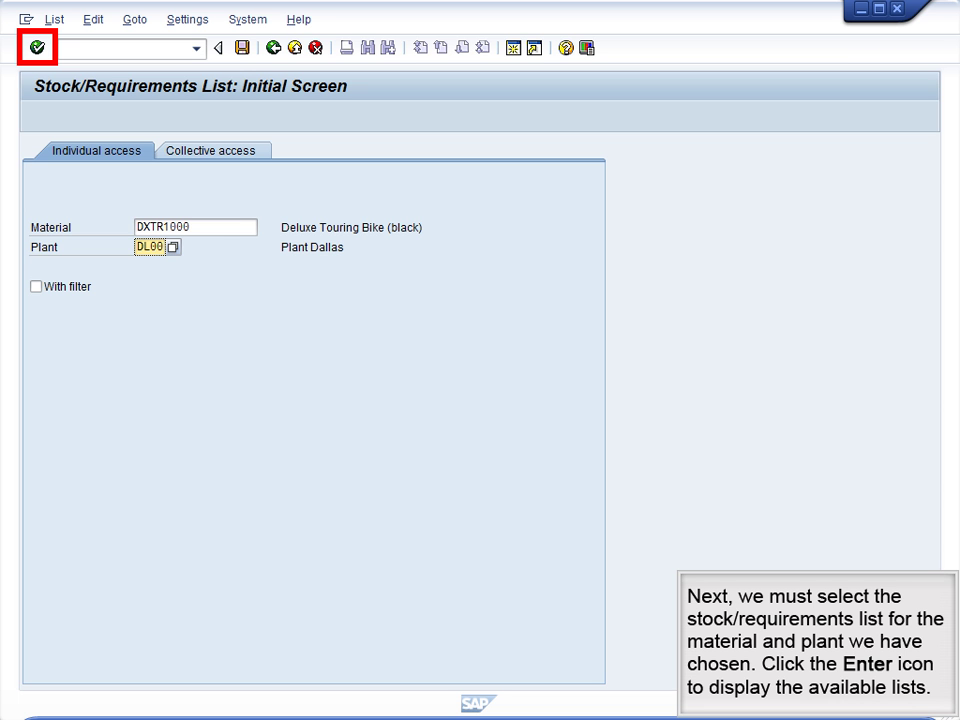
# Display the stock/requirements list for DXTR1000 at plant DL00.
pyautogui.press('Return')
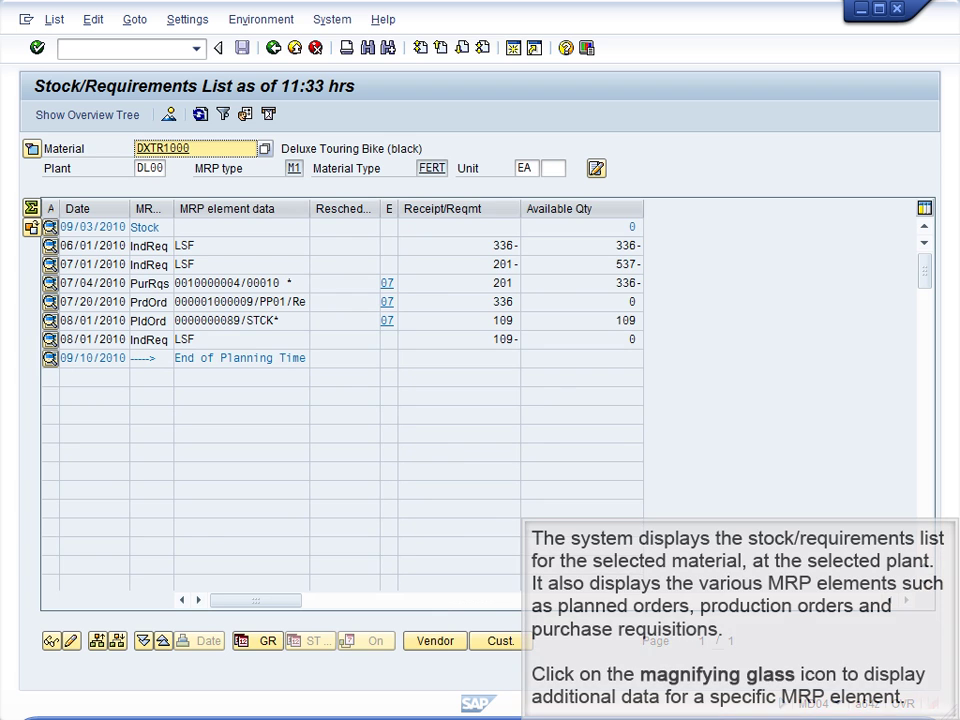